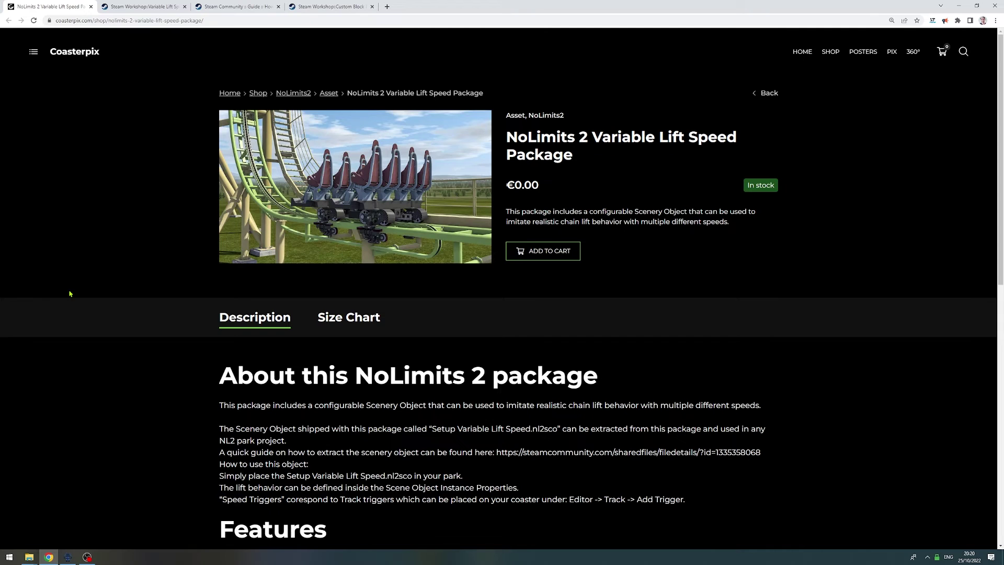
View the Variable Lift Speed Package's Steam Workshop page and the related Steam Community guide
left_click(148, 12)
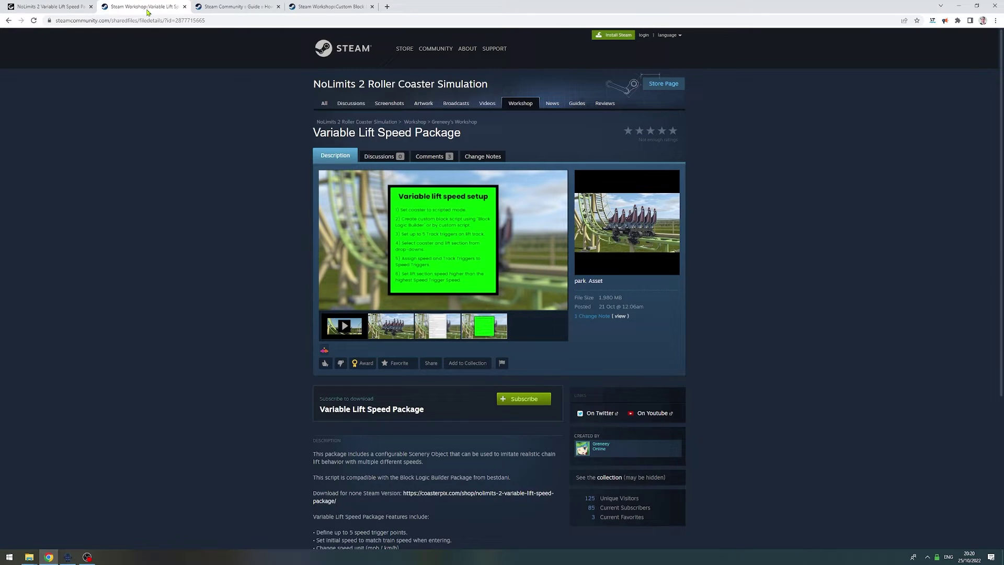
left_click(217, 10)
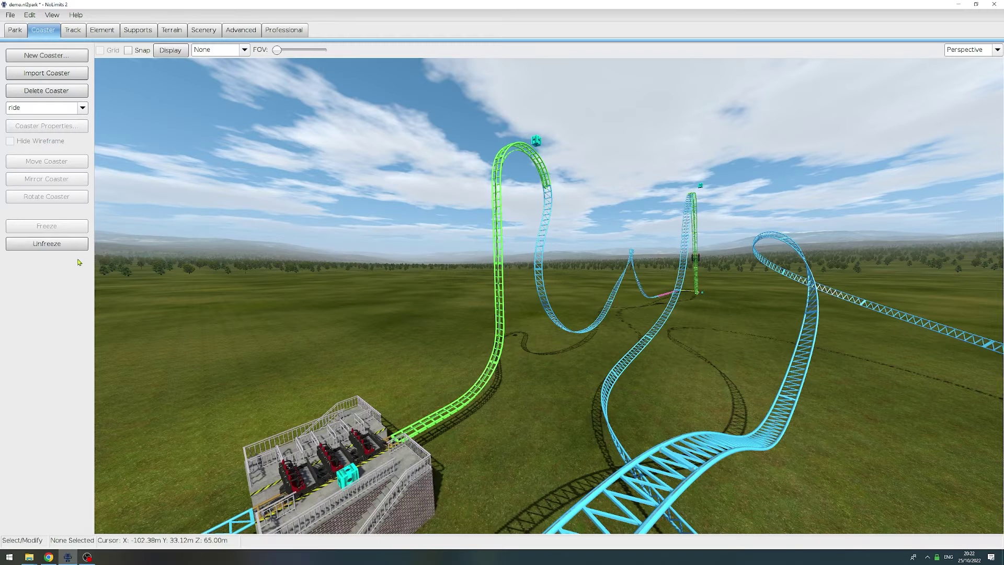
Unfreeze the coaster and check its operation mode in the coaster properties
left_click(79, 244)
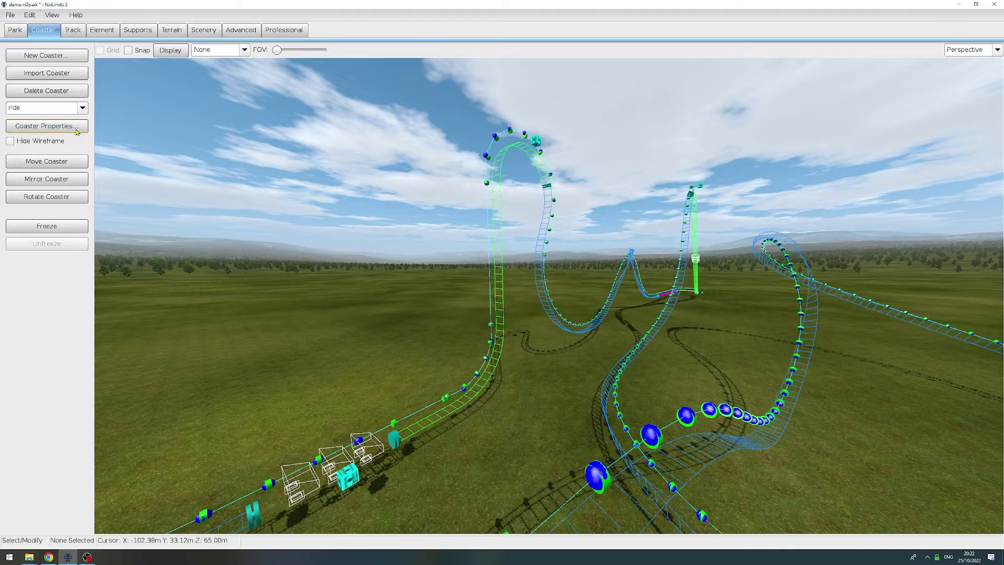
left_click(78, 129)
left_click(396, 168)
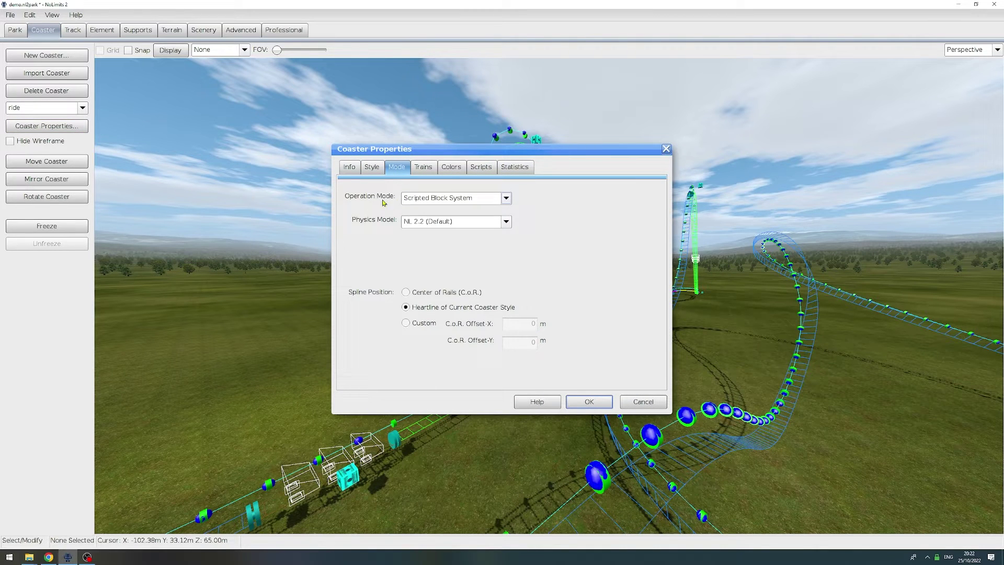
left_click(412, 203)
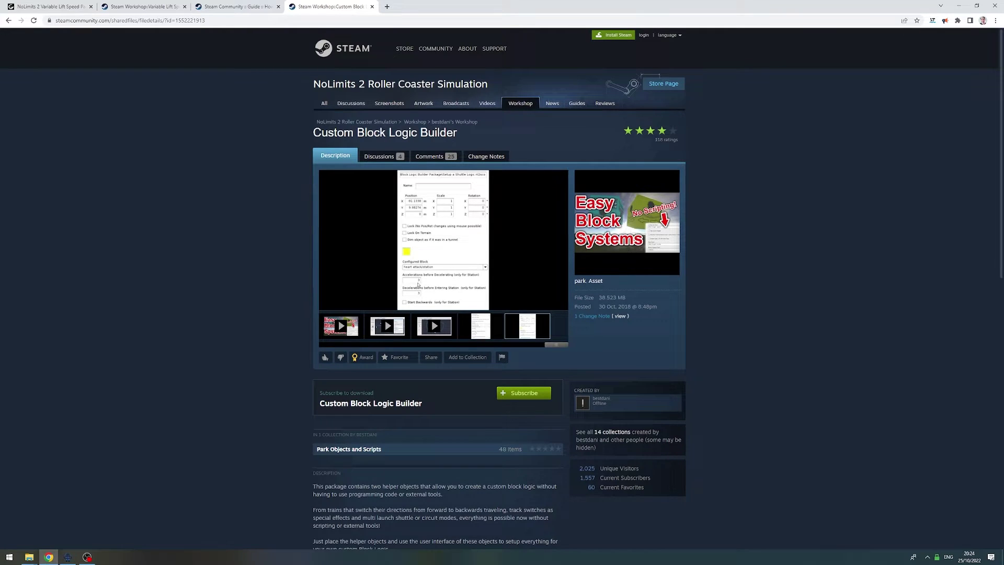
Switch back to NoLimits 2 and choose Setup Variable Lift Speed.nl2sco from the Variable Lift Speed Package folder as the scene object
key("alt+Tab")
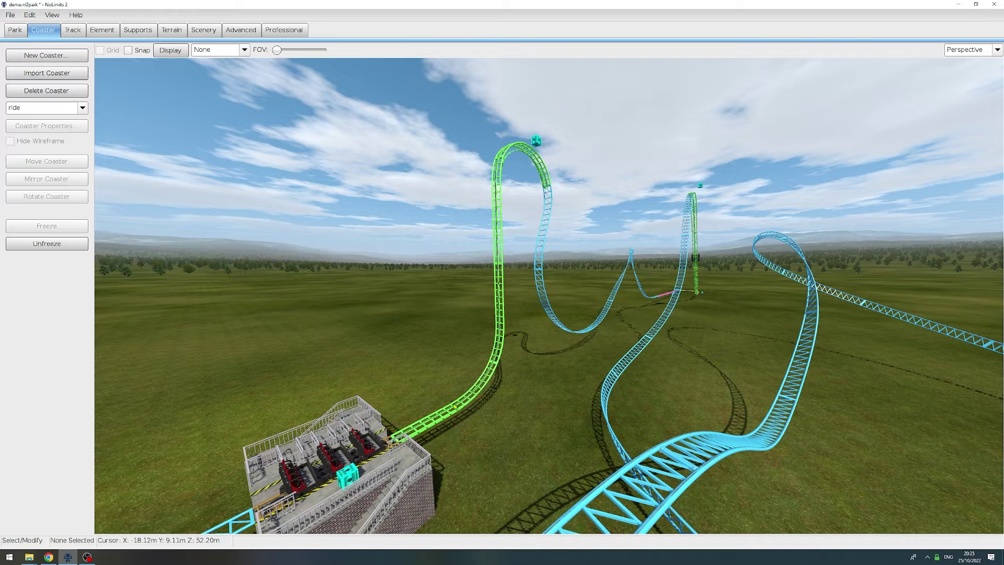
left_click(218, 34)
left_click(70, 173)
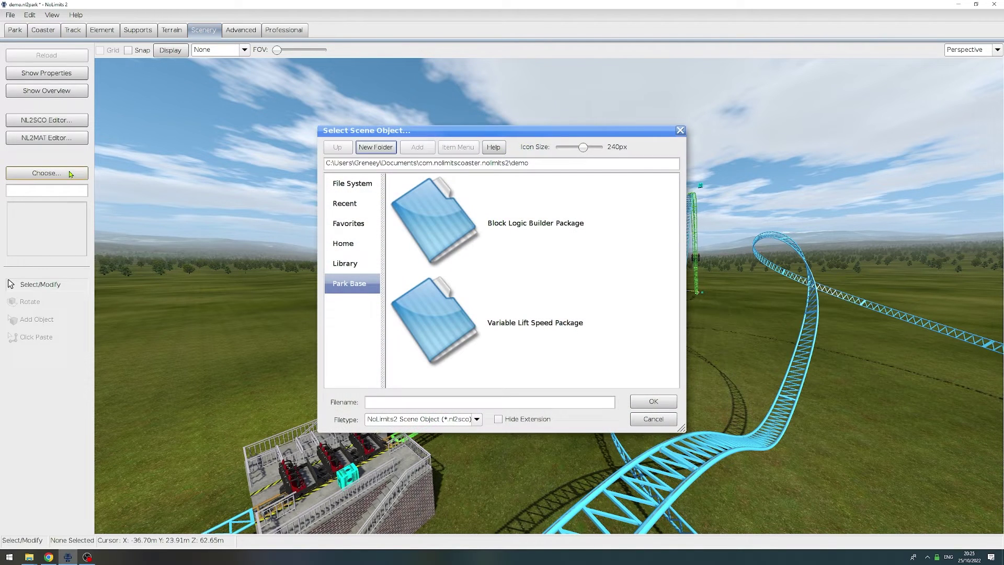
double_click(524, 336)
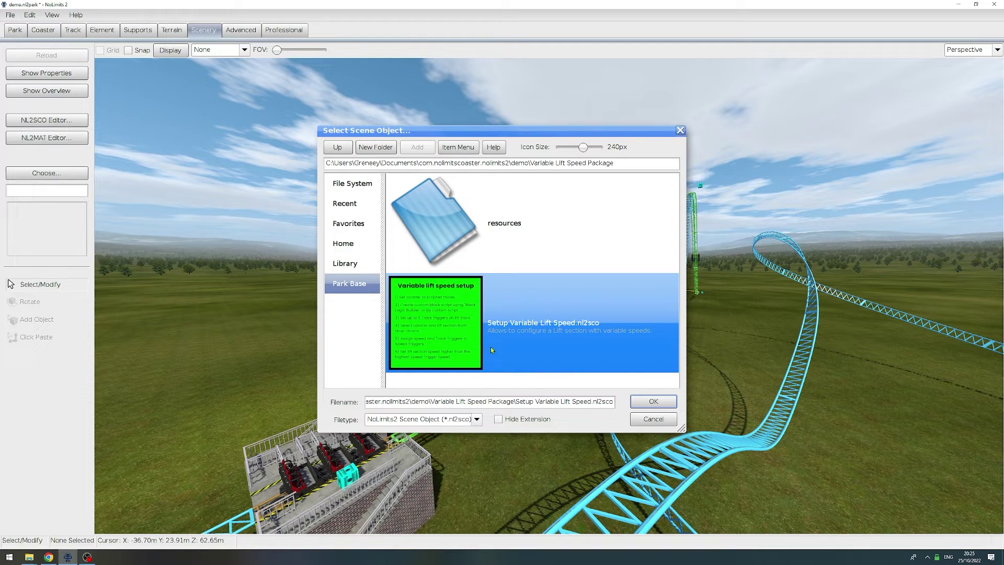
left_click(636, 400)
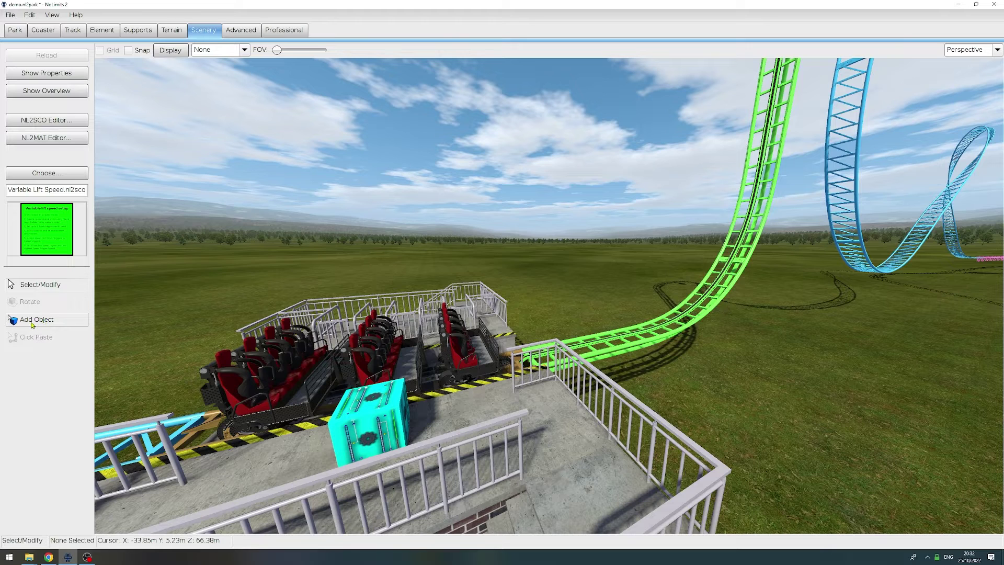
Place the Variable Lift Speed setup object on the grass beside the lift track, just past the station
left_click(32, 320)
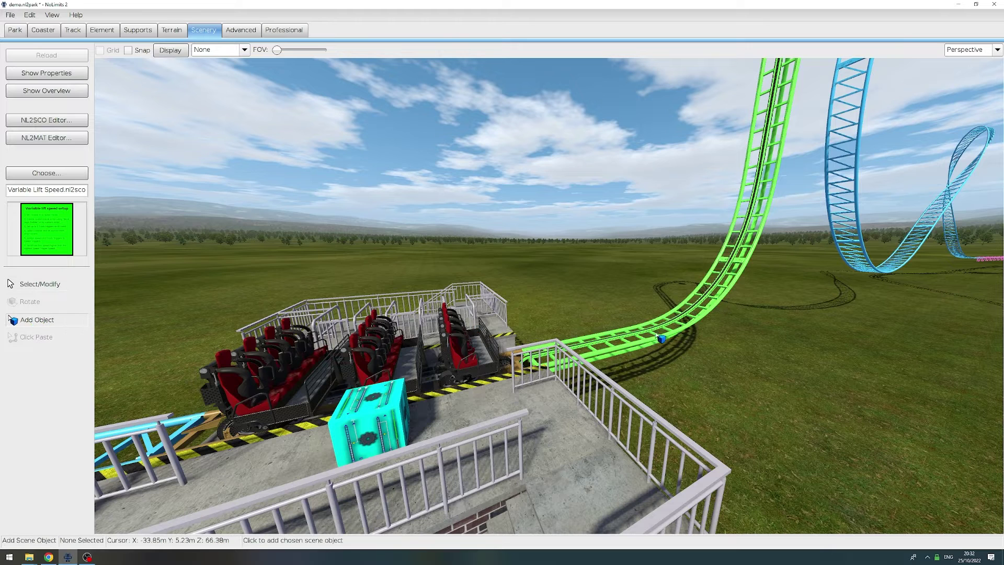
left_click(707, 365)
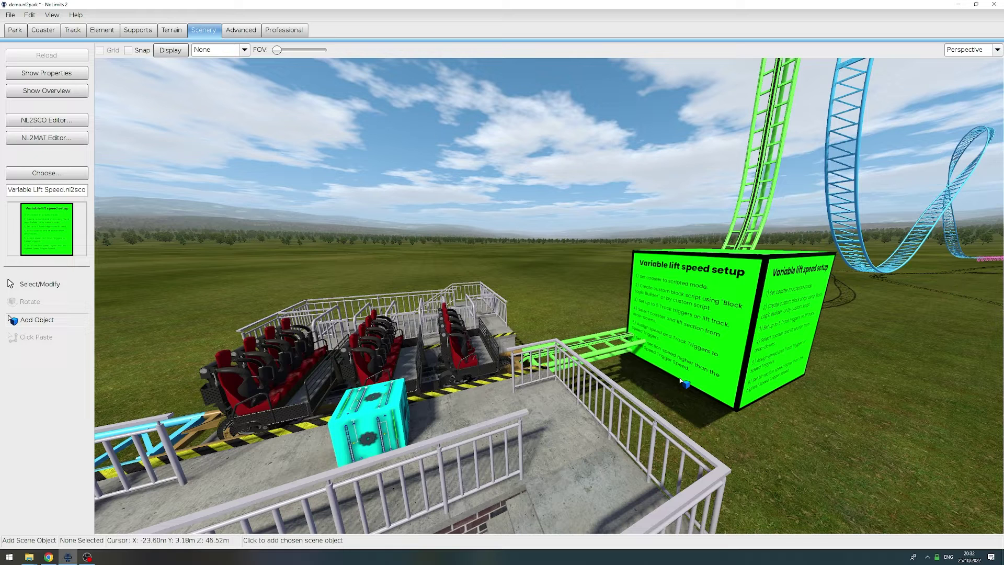
key("Escape")
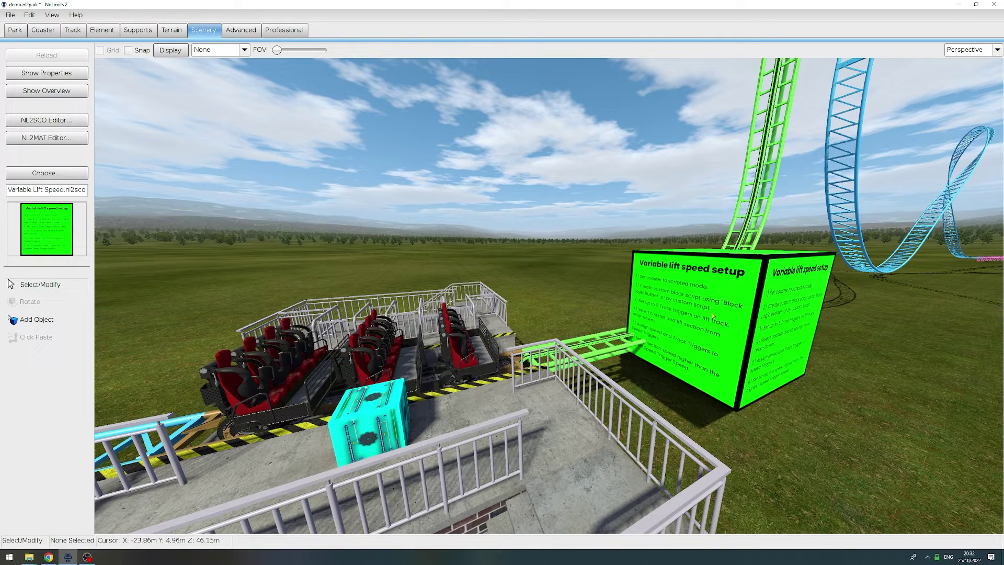
In the setup object's instance properties, attach it to the coaster ride and the lift ride/Lift1
double_click(717, 289)
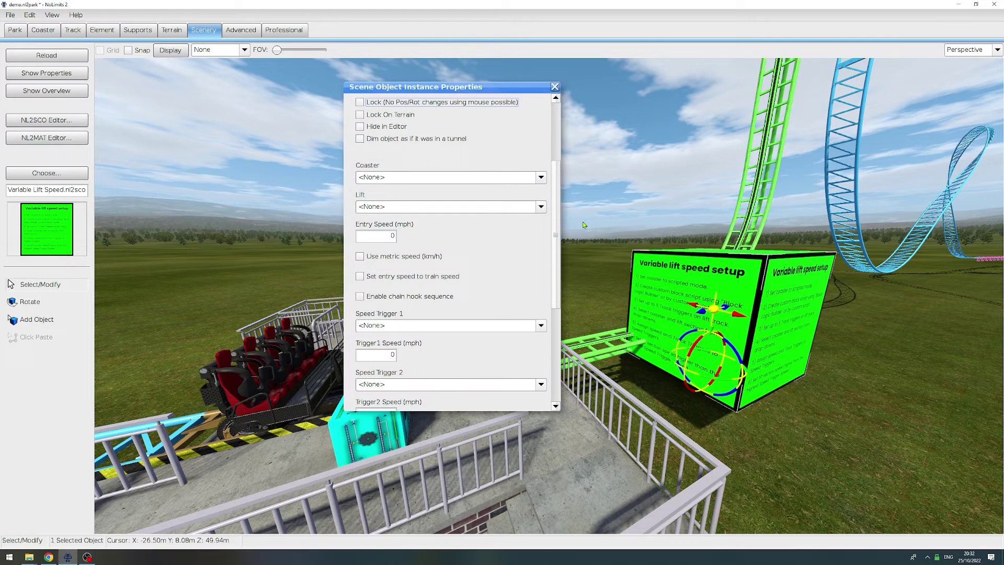
left_click(542, 182)
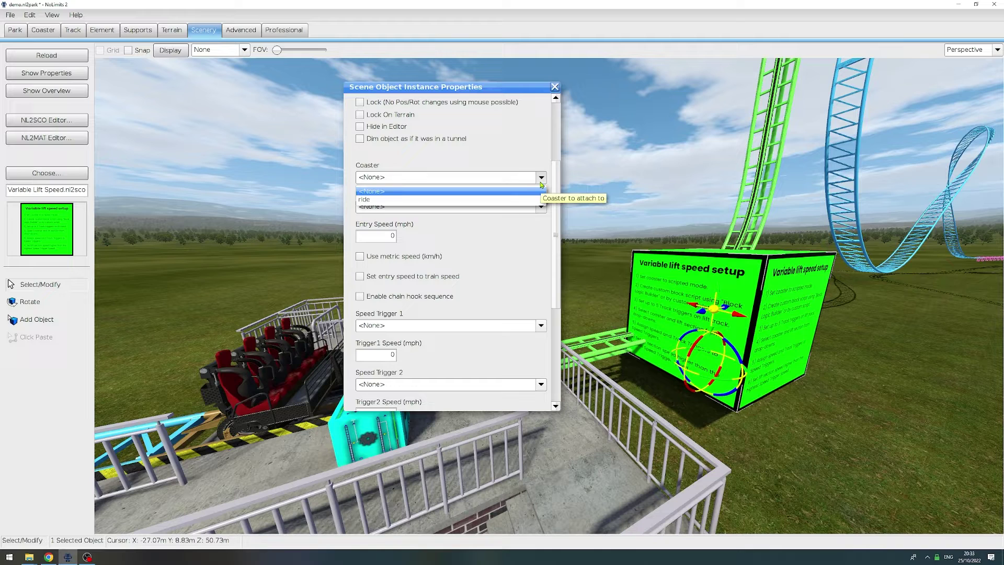
left_click(369, 202)
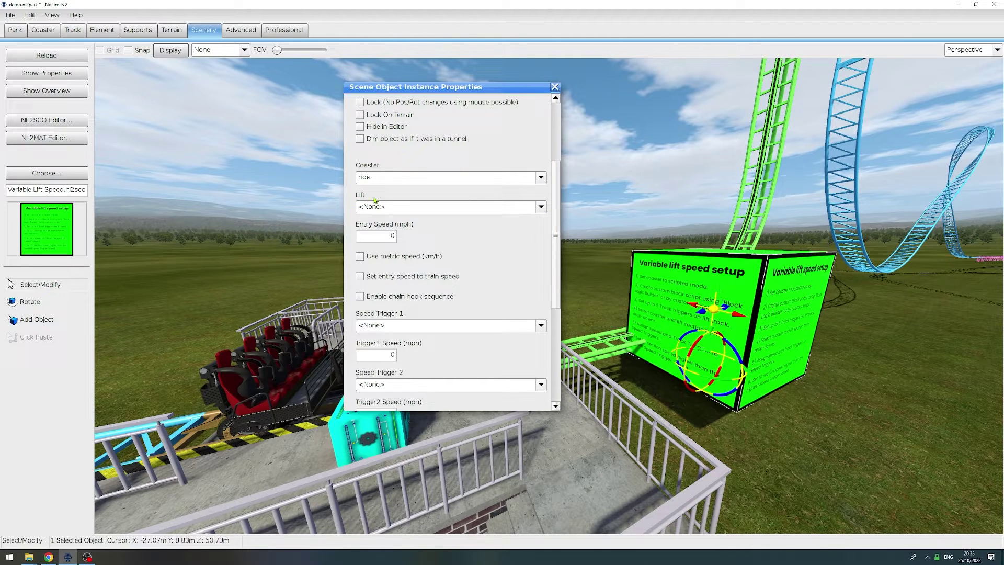
left_click(394, 207)
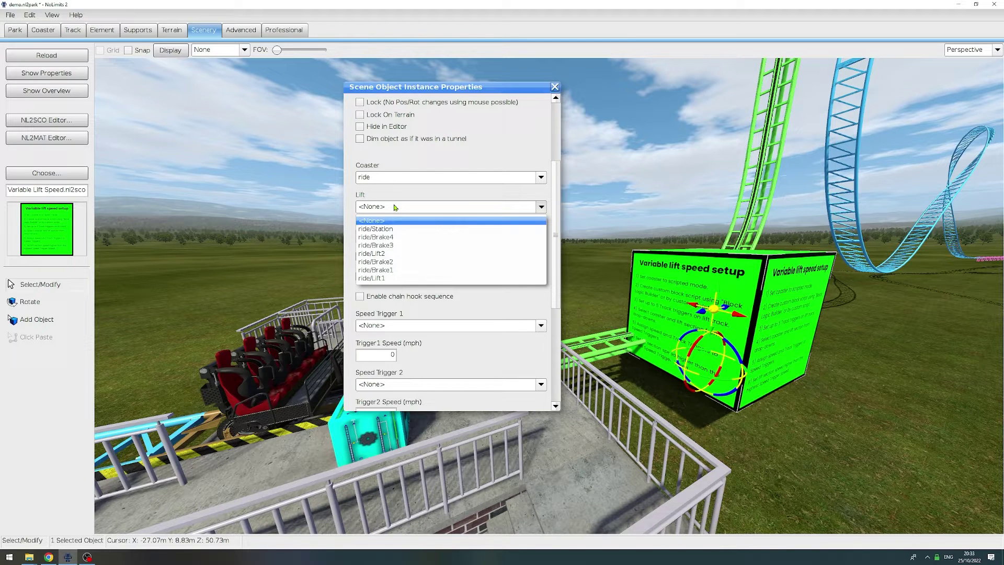
left_click(395, 279)
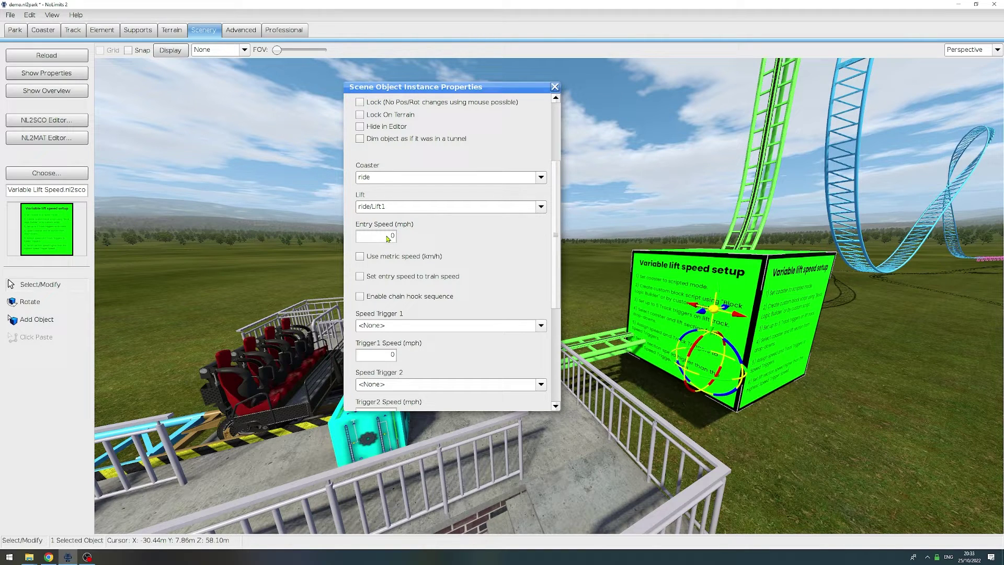
Set the lift's entry speed to 5, with metric speed and the chain hook sequence enabled
double_click(390, 237)
type("5")
left_click(387, 258)
left_click(361, 298)
Review the speed trigger fields, then close the setup object's properties and switch to editing the unfrozen coaster
right_click_drag(210, 314, 209, 397)
right_click_drag(635, 363, 635, 363)
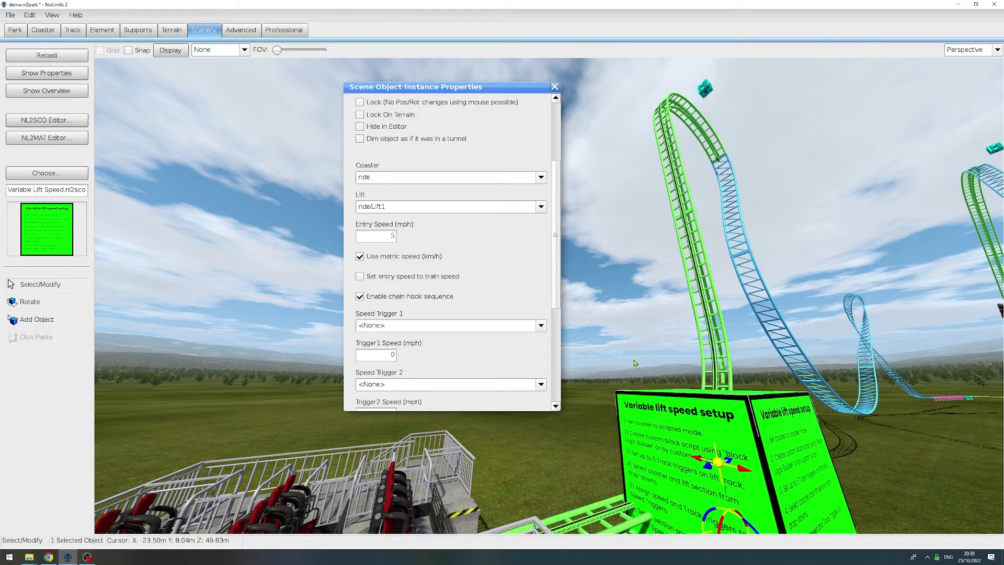
scroll(557, 195, "down", 1)
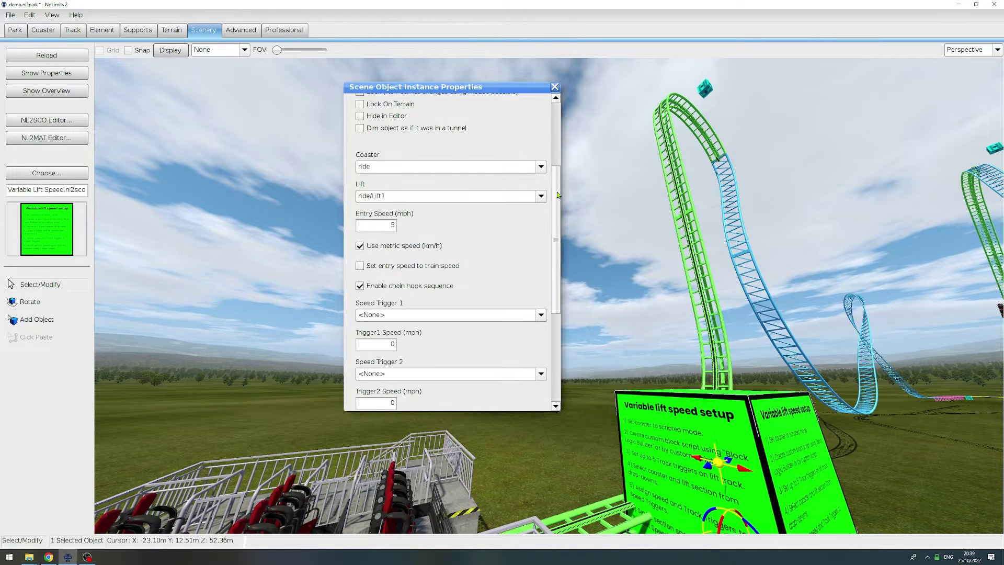
left_click_drag(557, 195, 562, 234)
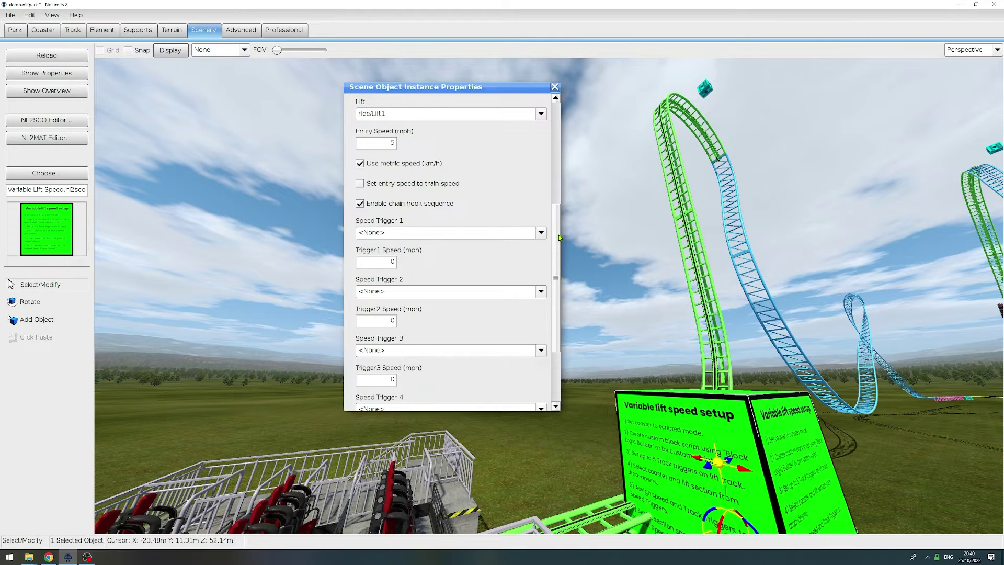
key("F2")
left_click(555, 87)
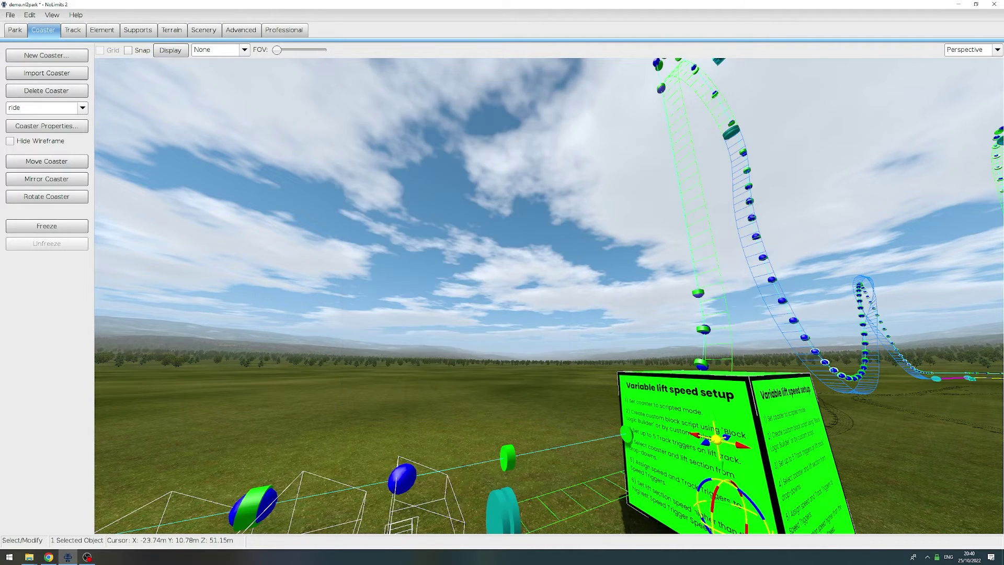
Add a track trigger to the lower part of the vertical lift track, just above the curve out of the station
right_click_drag(555, 88, 593, 252)
right_click(592, 252)
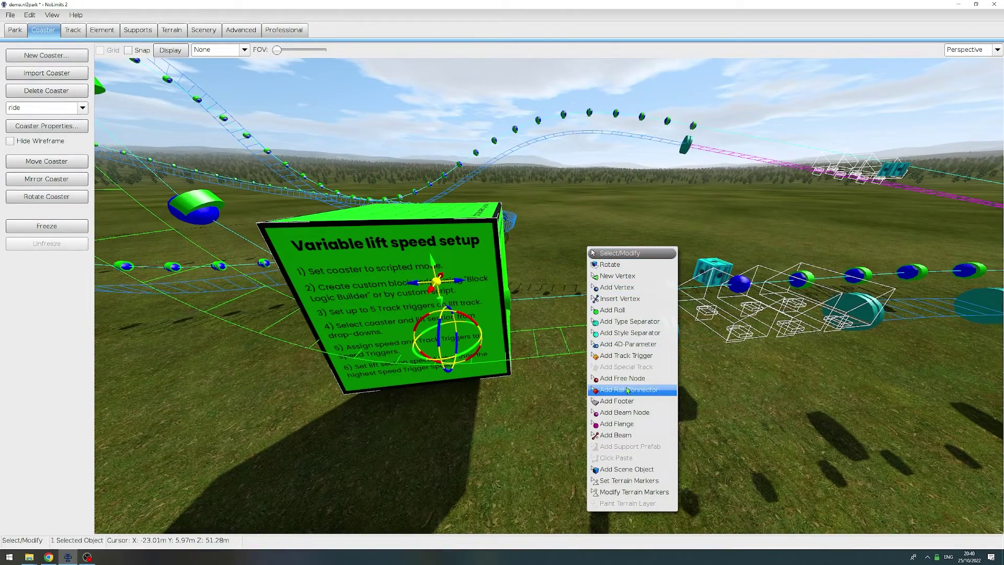
scroll(549, 392, "down", 2)
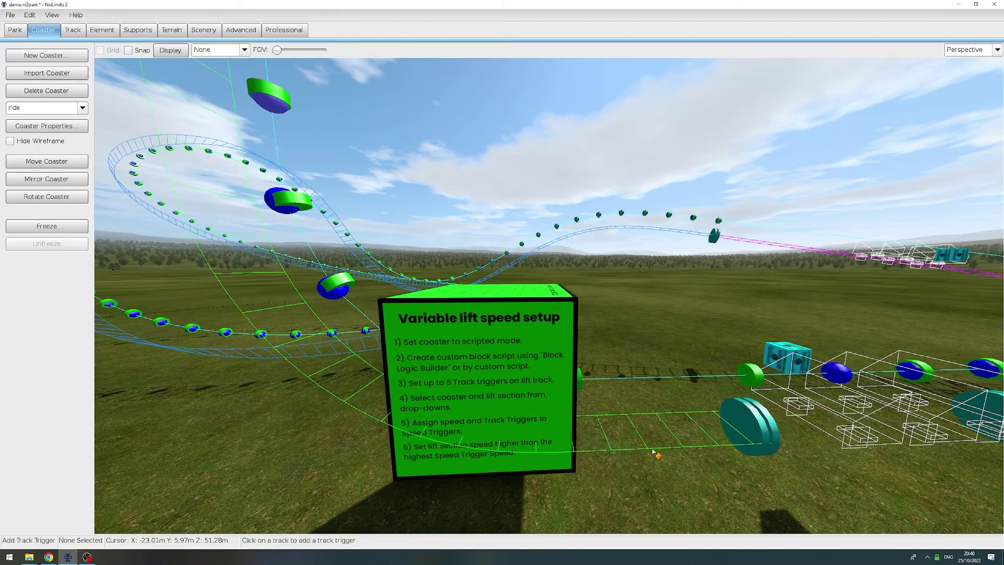
scroll(549, 392, "down", 2)
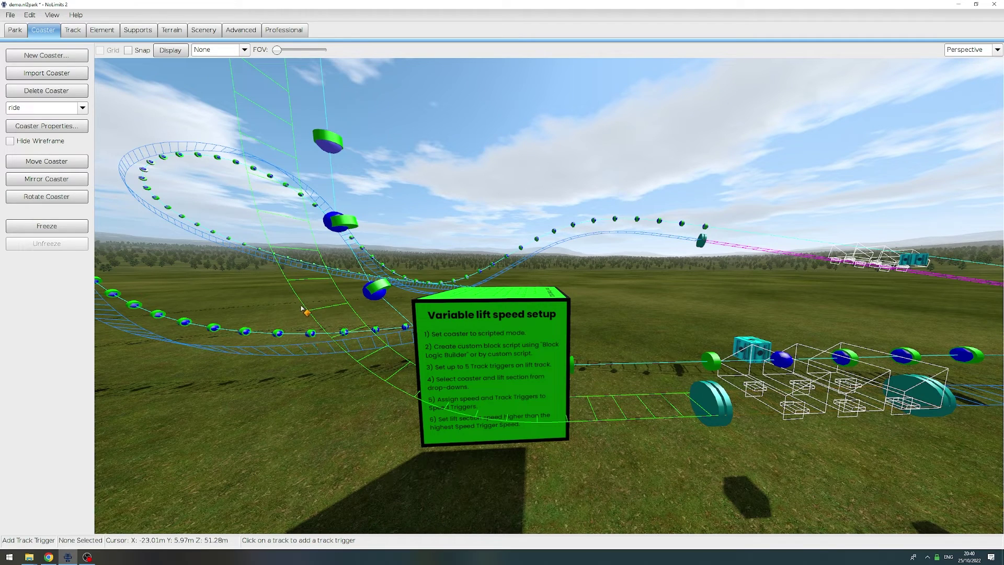
scroll(298, 304, "up", 2)
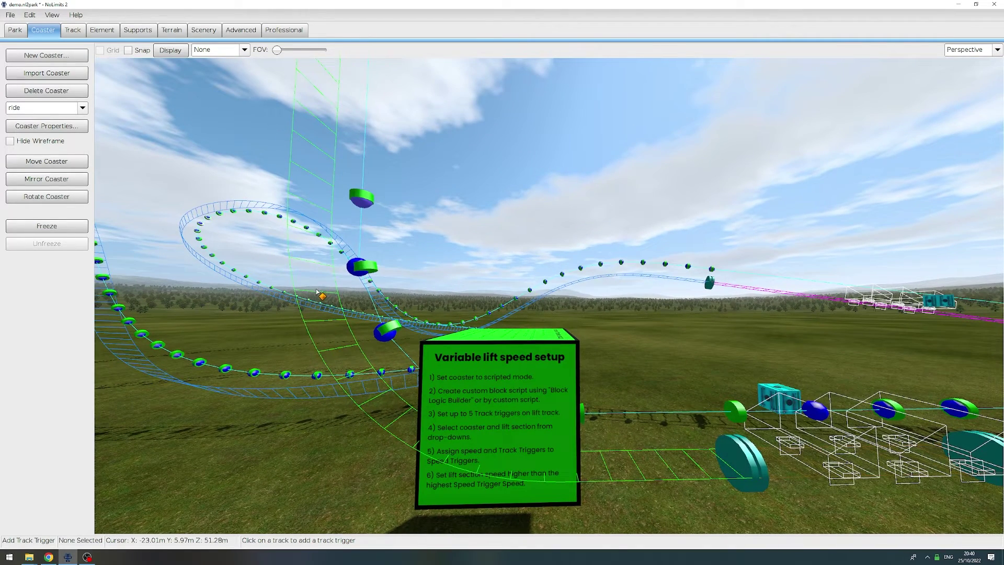
scroll(310, 263, "up", 2)
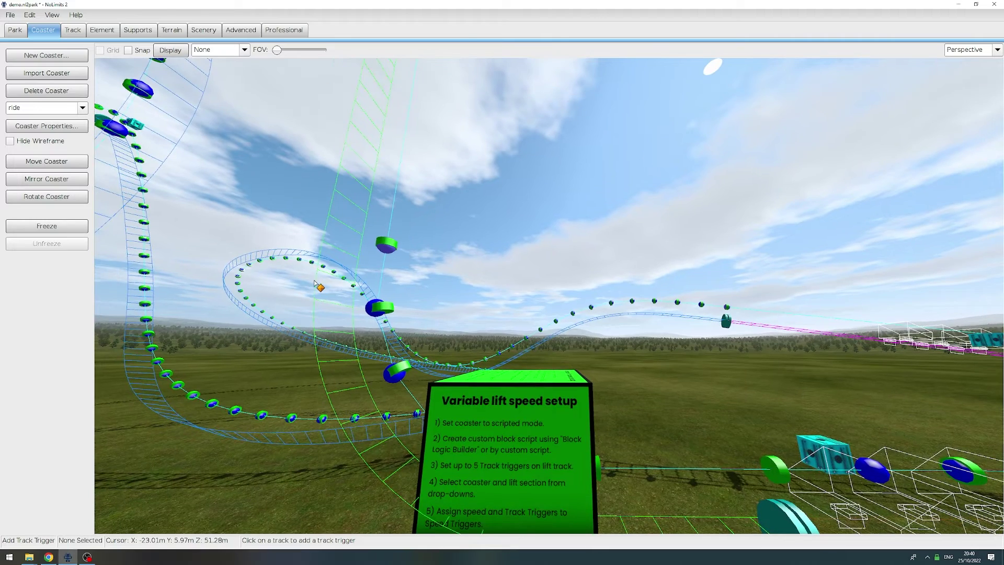
left_click(320, 285)
scroll(320, 285, "up", 1)
right_click_drag(442, 335, 442, 293)
key("Escape")
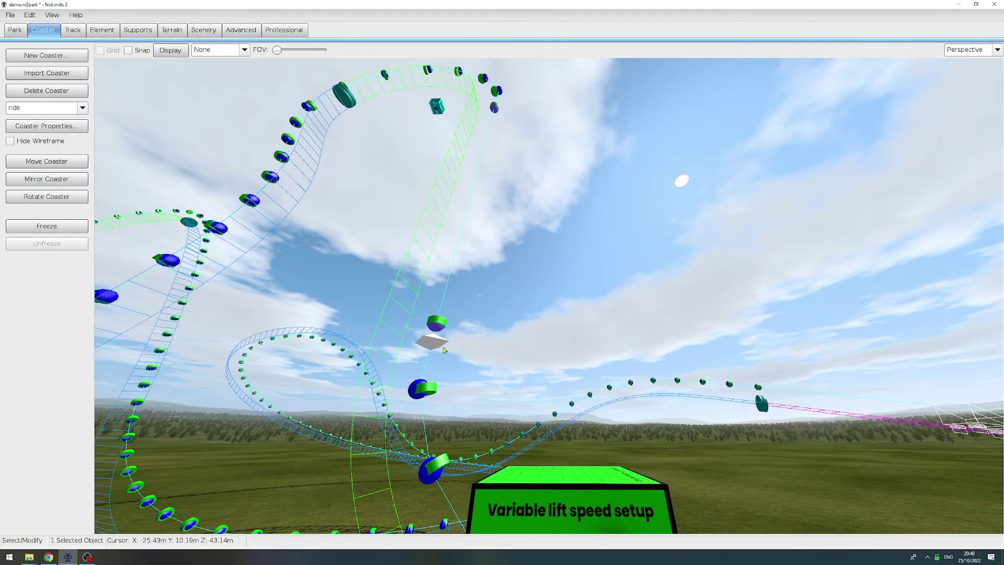
left_click(515, 343)
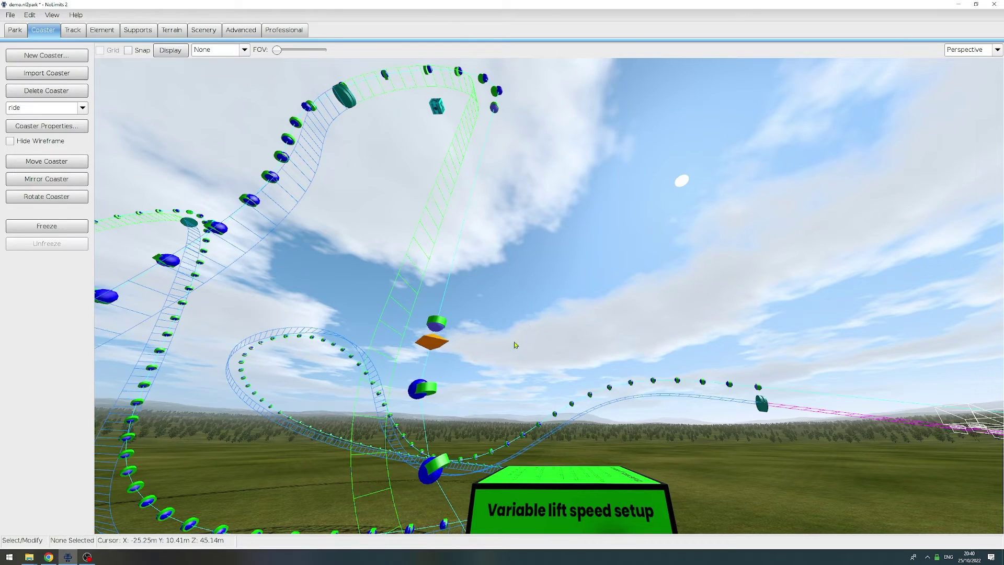
Add a second track trigger higher on the vertical lift track, below the curve at its crest
mouse_move(515, 343)
right_mouse_down()
mouse_move(515, 285)
mouse_move(506, 343)
right_mouse_up()
right_click(506, 344)
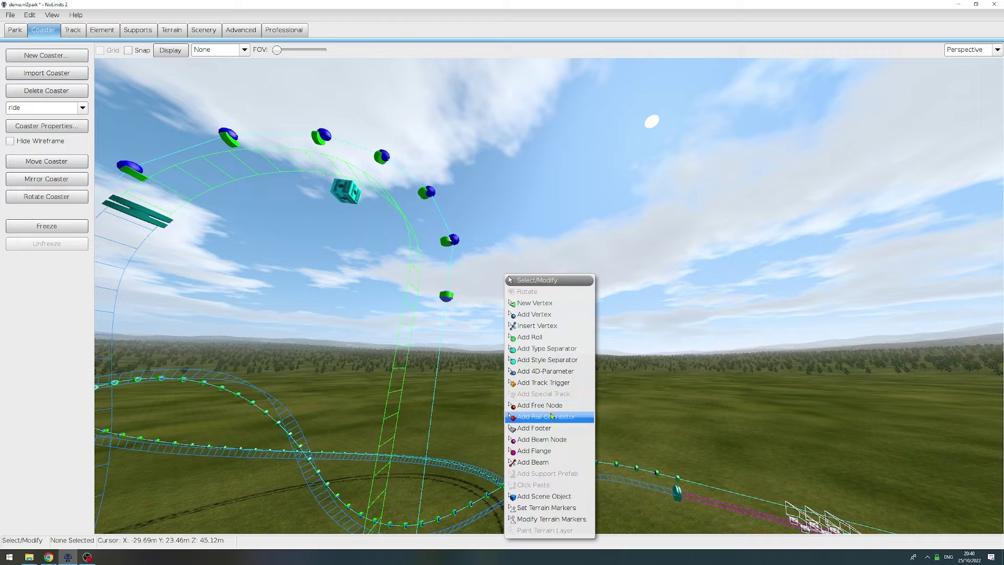
left_click(541, 383)
left_click(395, 397)
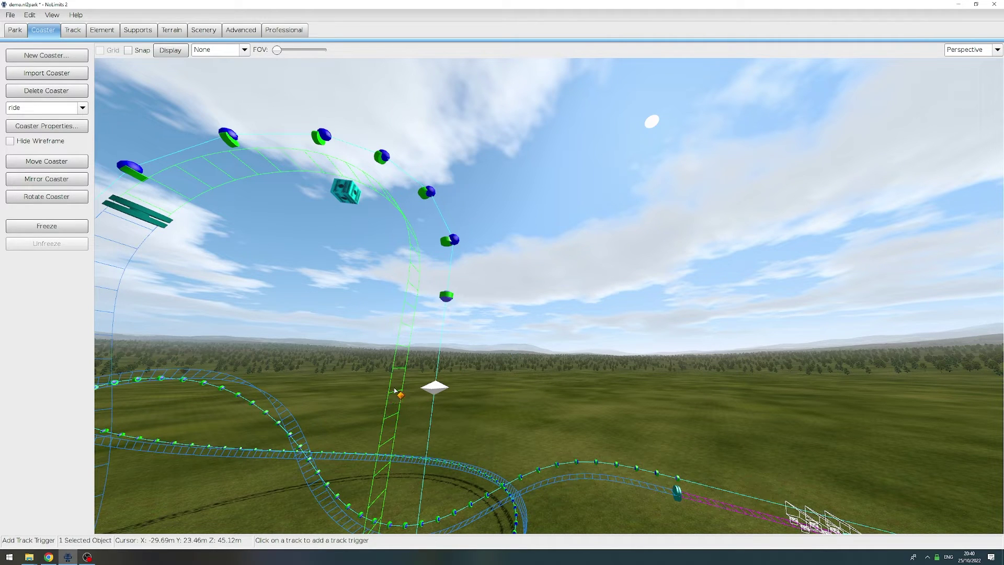
key("Escape")
In the variable lift speed setup object's properties, assign ride/Trigger1 to Speed Trigger 1 with a speed of 12
right_click_drag(428, 390, 528, 433)
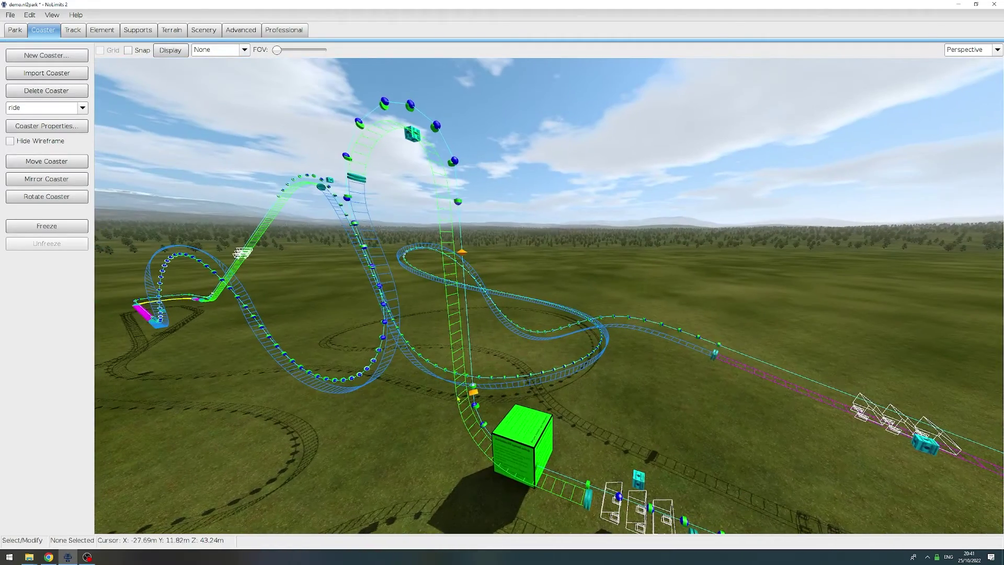
double_click(527, 432)
left_click_drag(449, 78, 665, 73)
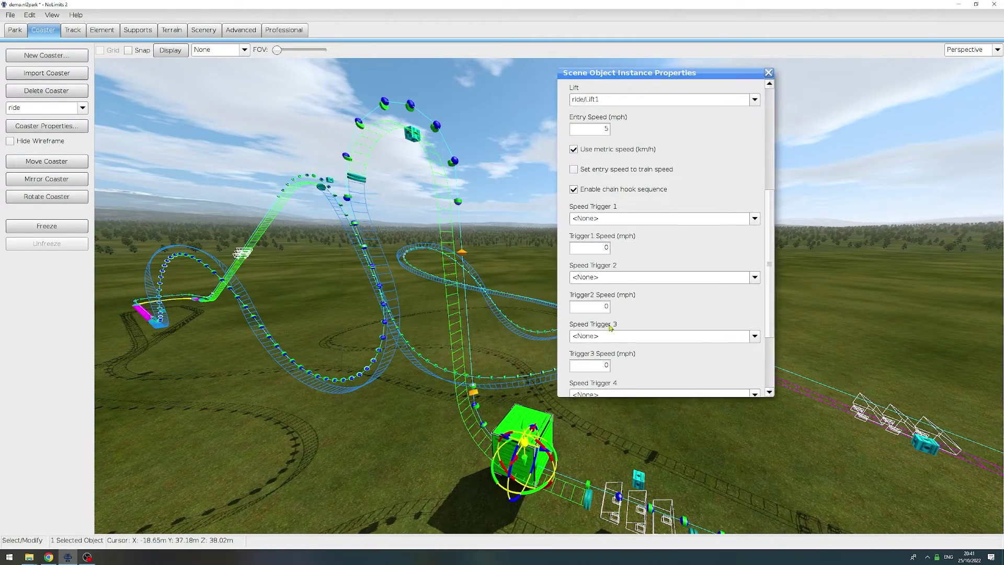
left_click(613, 220)
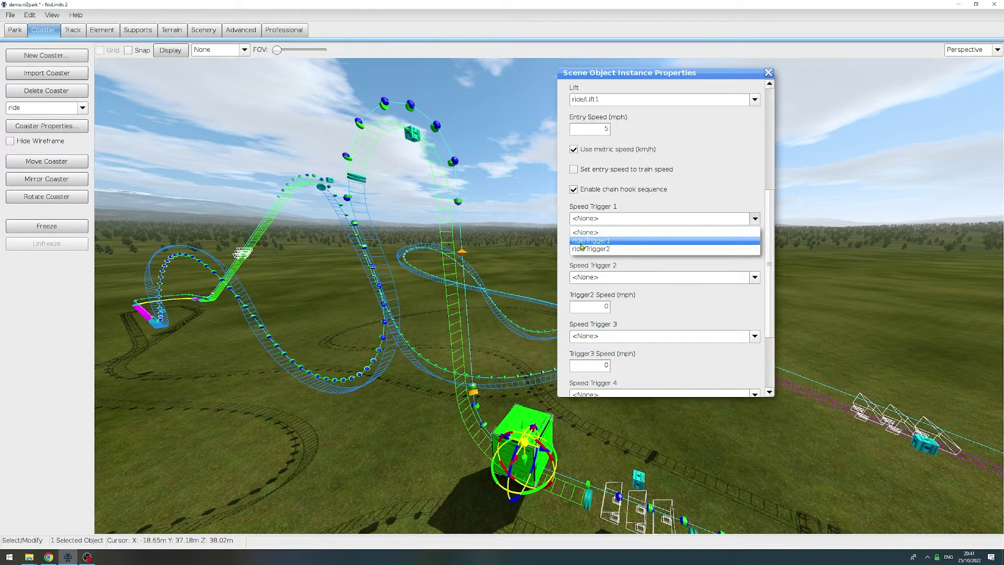
left_click(602, 241)
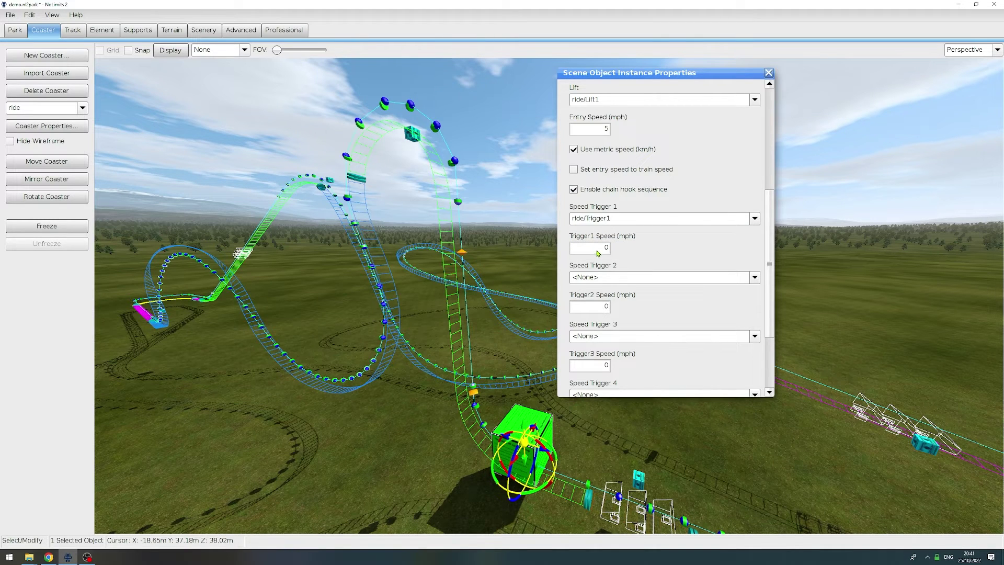
left_click(597, 250)
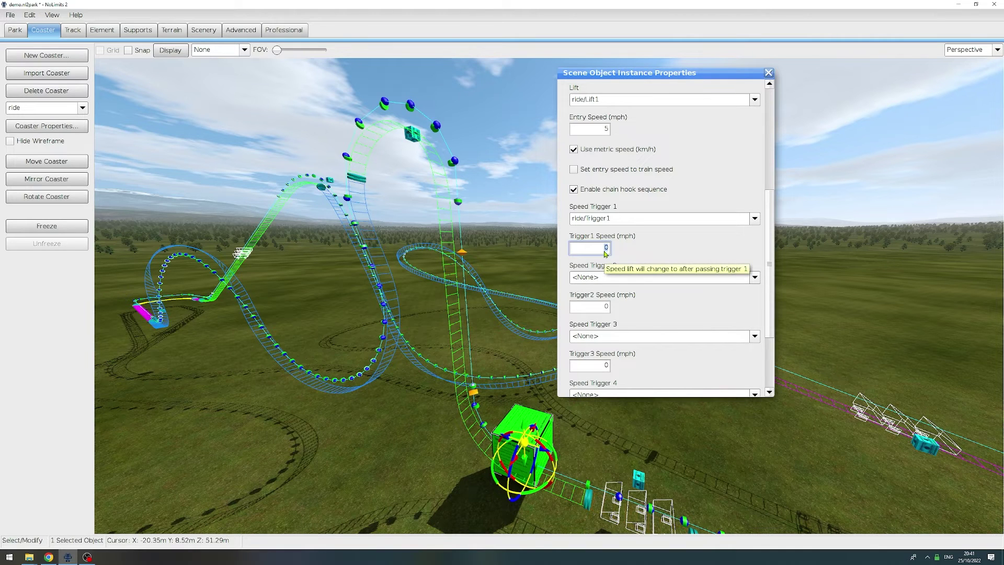
type("12")
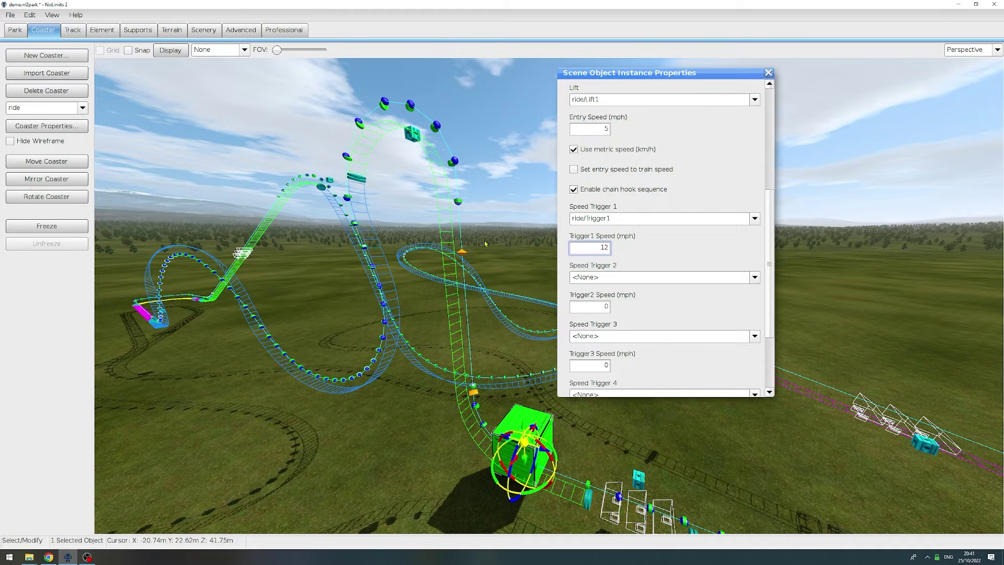
Assign ride/Trigger2 to Speed Trigger 2 and set its speed to 8
left_click(633, 277)
left_click(622, 279)
left_click(606, 282)
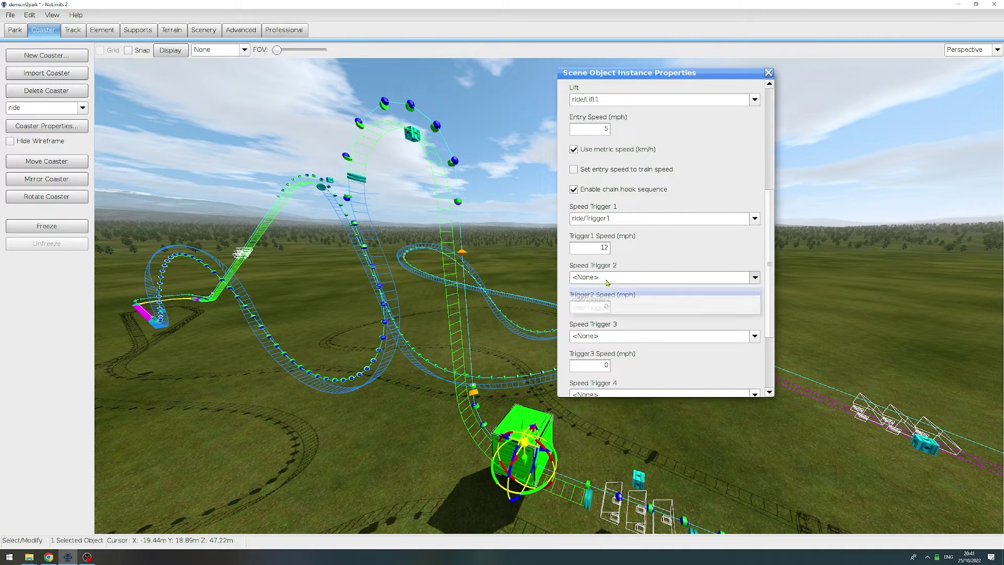
left_click(594, 307)
left_click(596, 307)
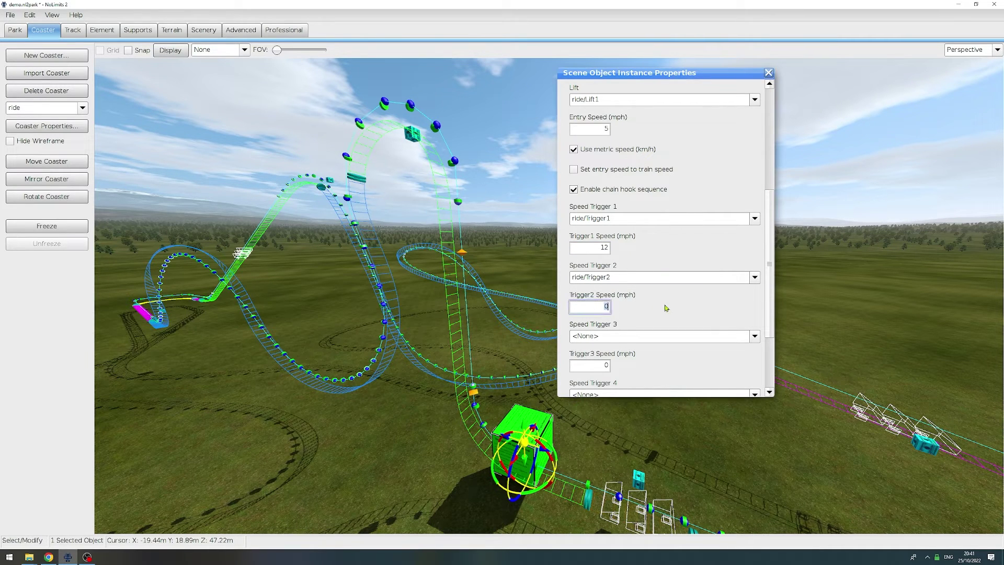
type("8")
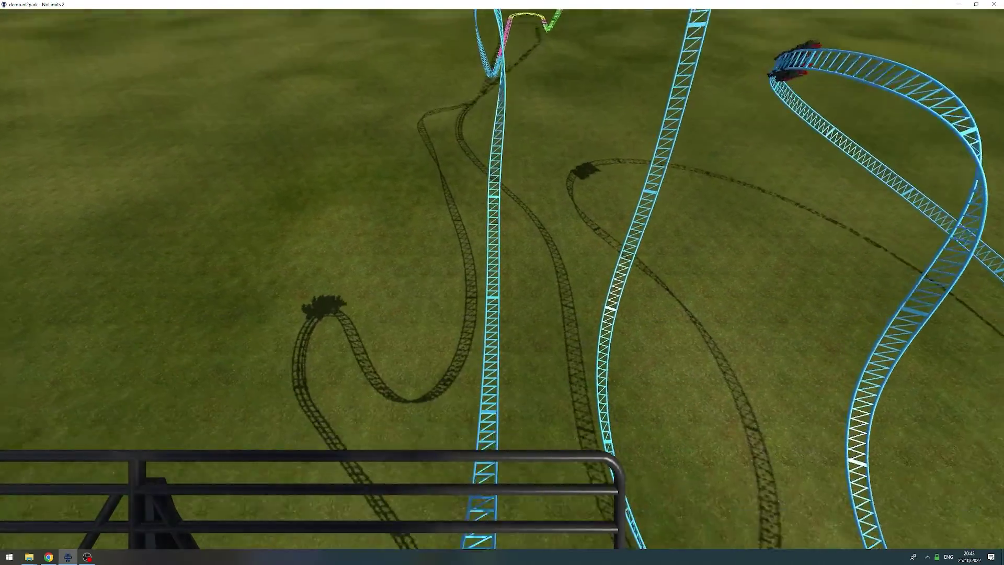
Leave the ride simulation for the editor and unfreeze the coaster for editing
key("Escape")
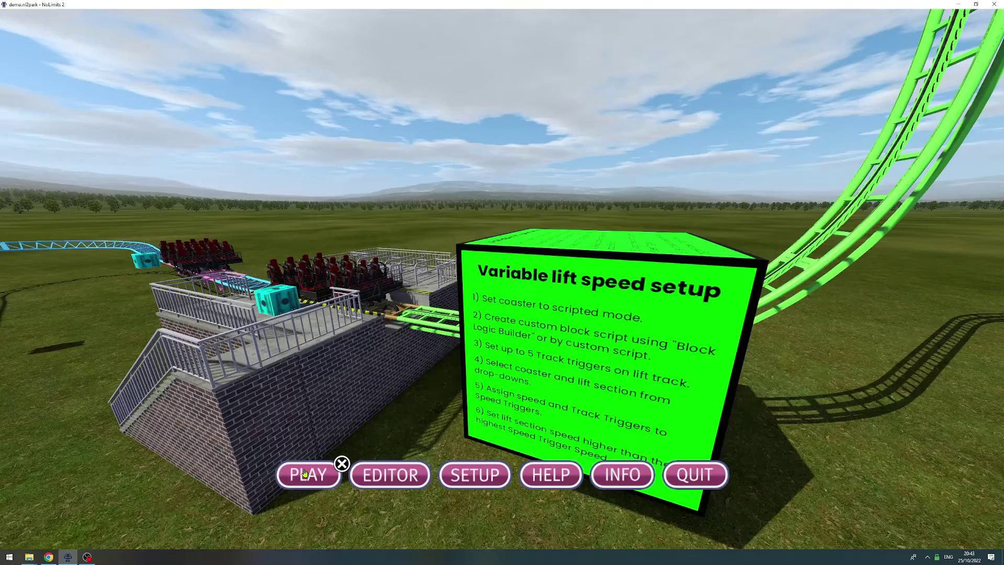
left_click(380, 475)
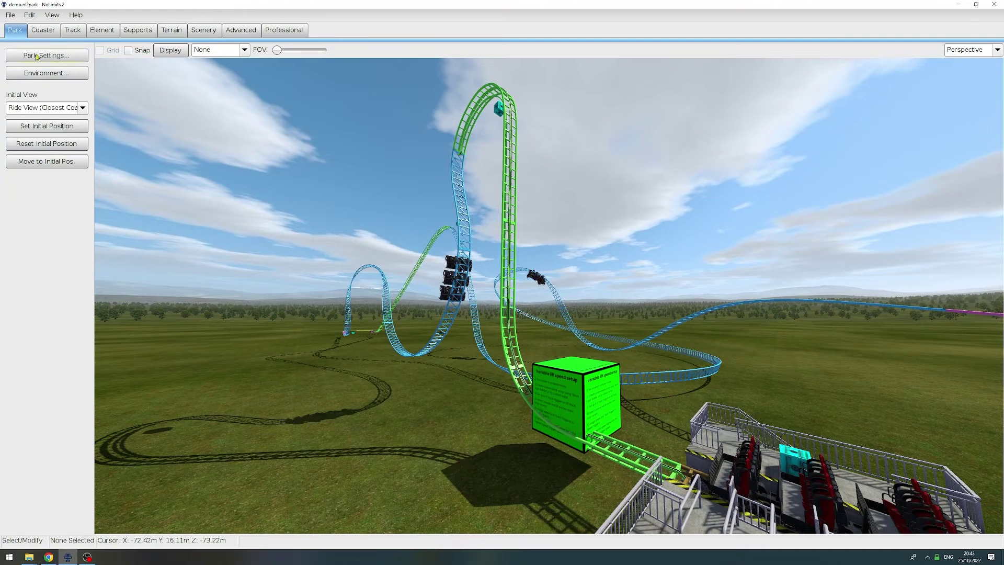
left_click(43, 30)
left_click(69, 245)
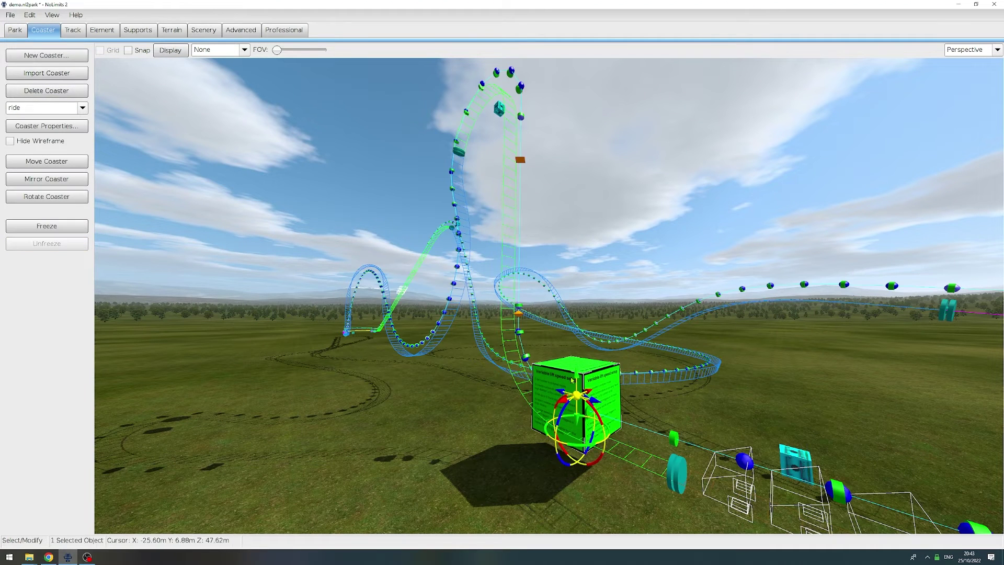
Review the assigned speed triggers and their speeds in the setup object's properties, then close them
scroll(405, 362, "down", 3)
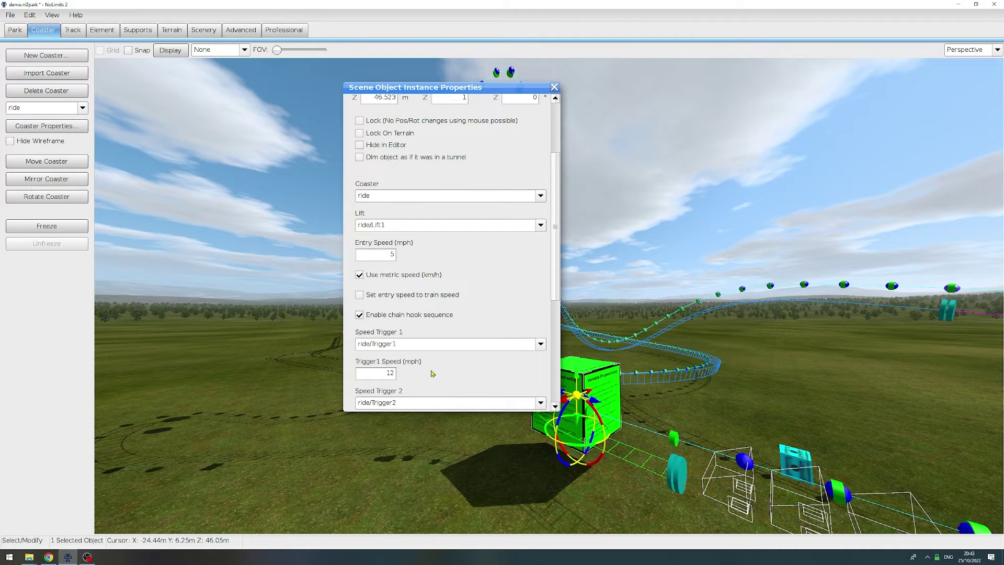
double_click(388, 376)
left_click(555, 87)
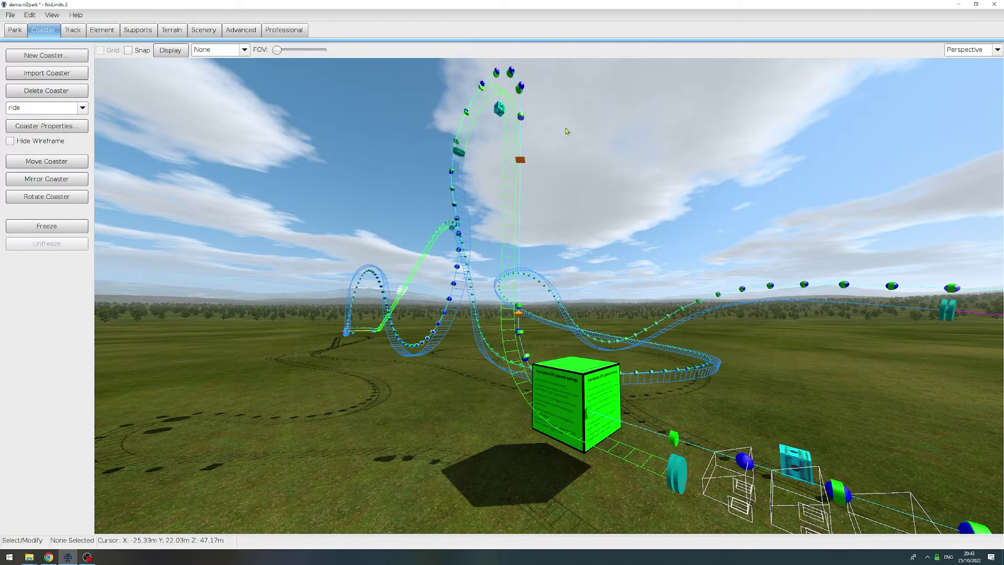
Set the vertical lift section's speed to 20 km/h in its section settings and confirm
left_click(504, 186)
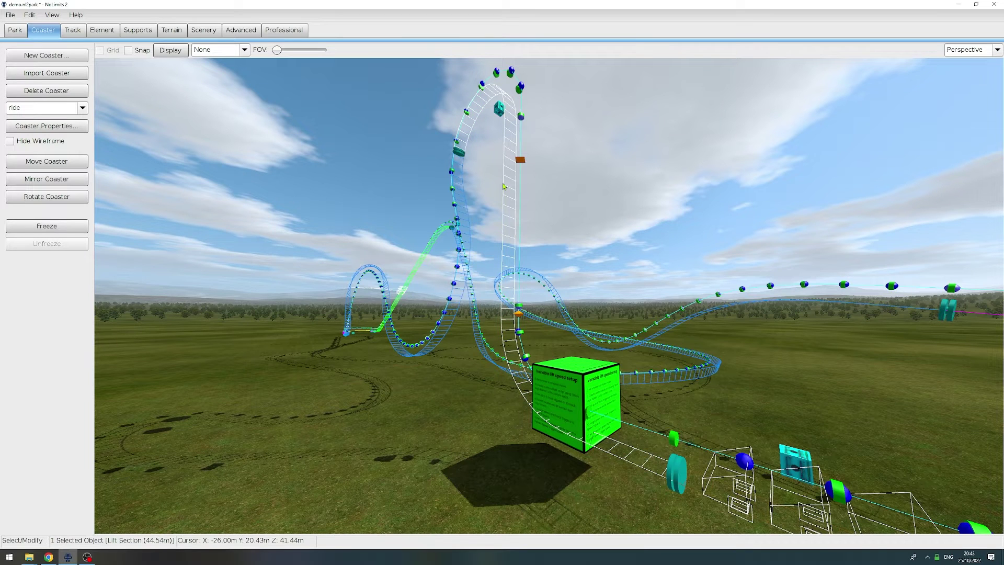
double_click(504, 187)
double_click(601, 228)
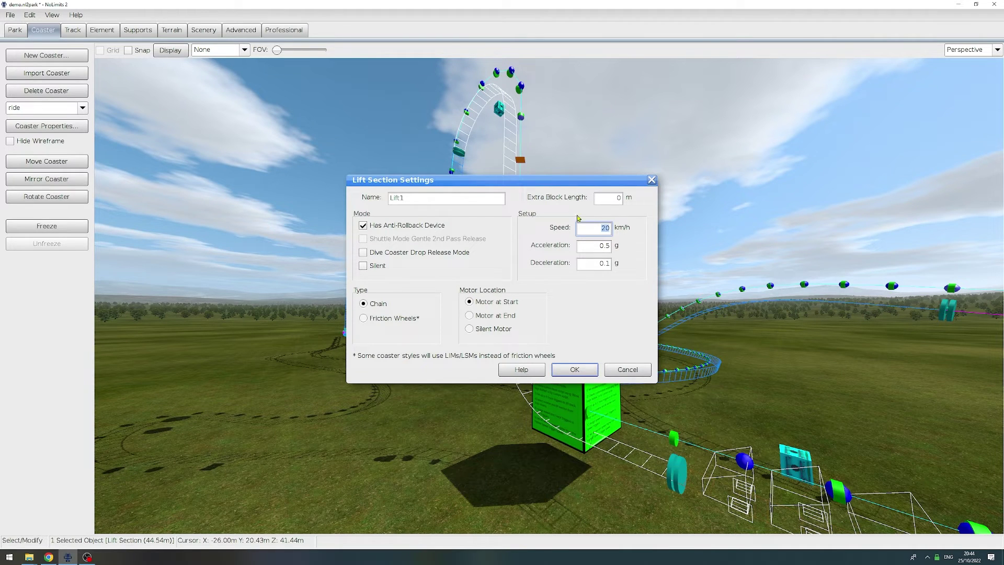
key("Left")
key("shift+End")
type("9")
key("shift+Home")
type("20")
left_click(574, 369)
Reopen the properties of the variable lift speed setup object
double_click(575, 414)
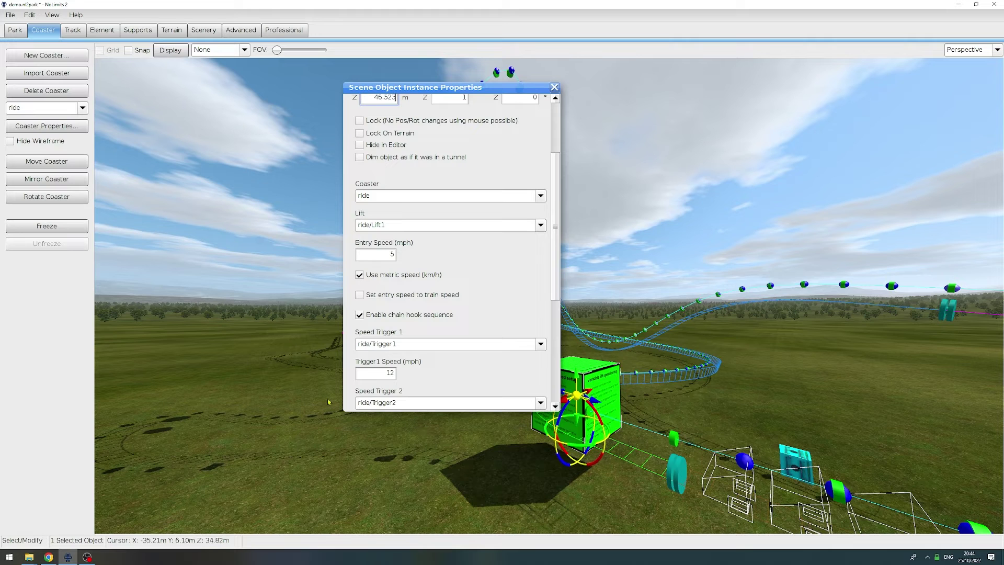